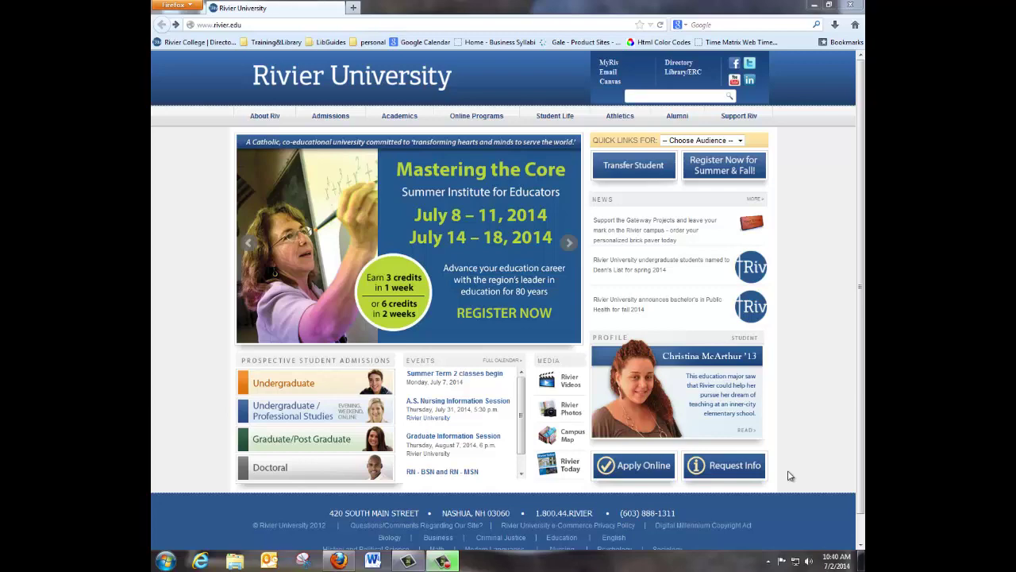
- From the library home page, jump to the Nursing/Medicine list under Databases by Subject
click(683, 73)
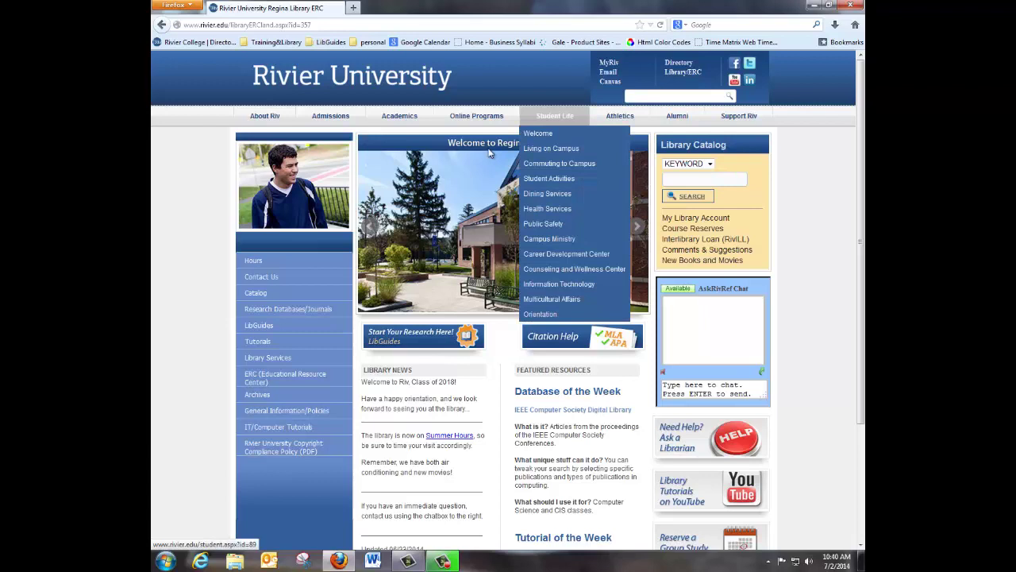
click(297, 311)
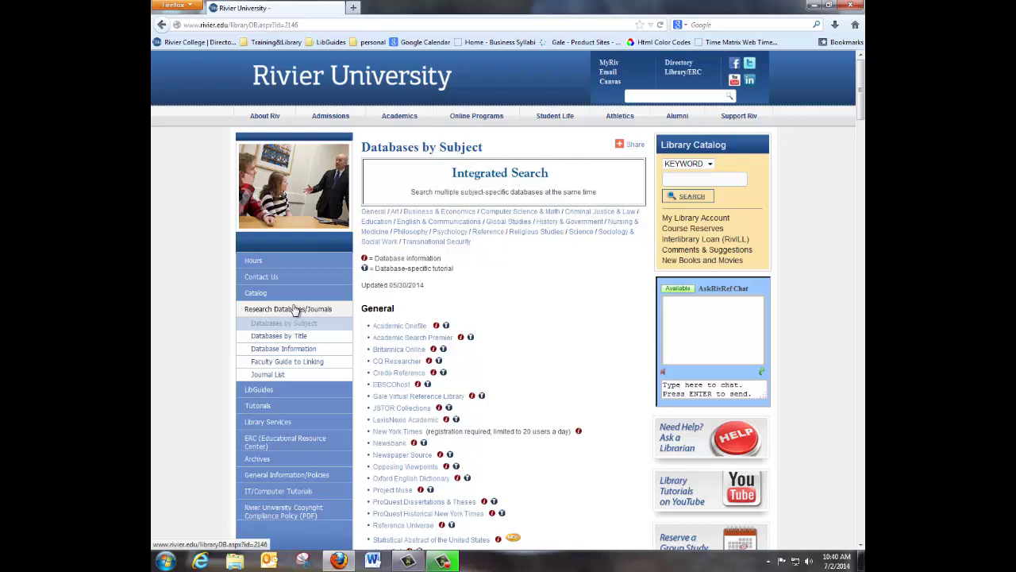
click(634, 230)
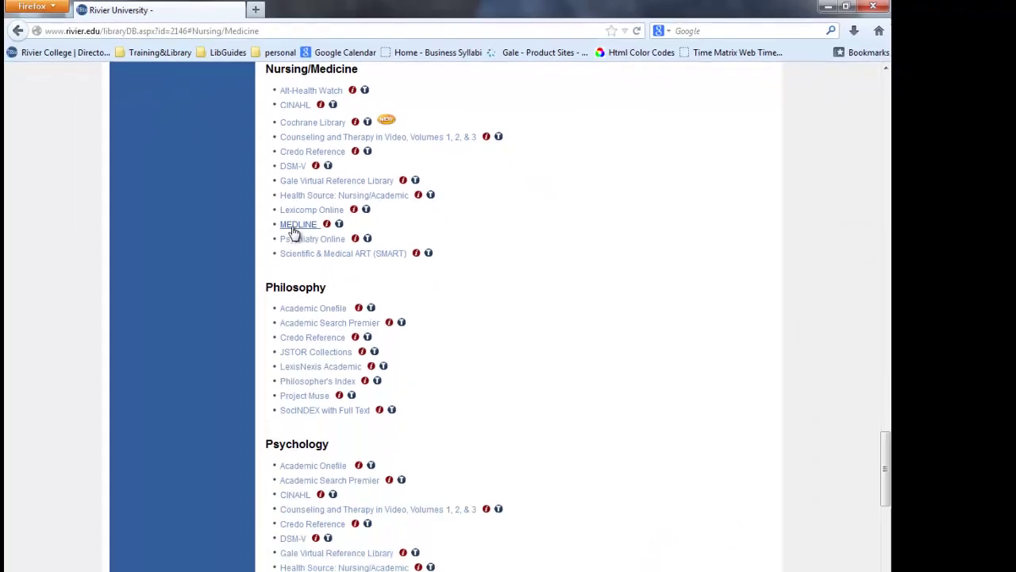
- Open MEDLINE from the Nursing/Medicine list to reach EBSCOhost Basic Search
click(216, 353)
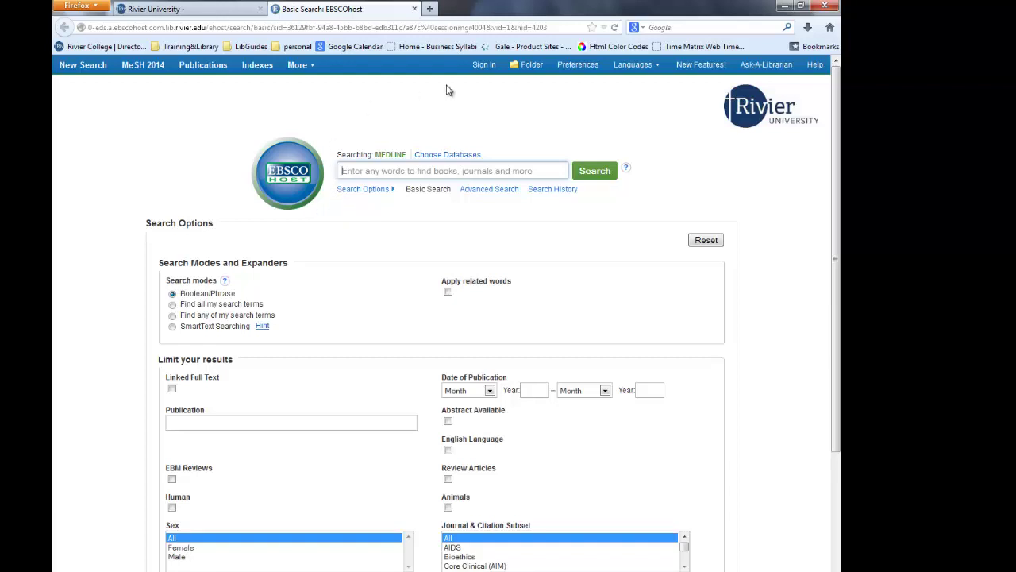
- On the My EBSCOhost sign-in page, preview account creation, then enter the user name and password
click(482, 68)
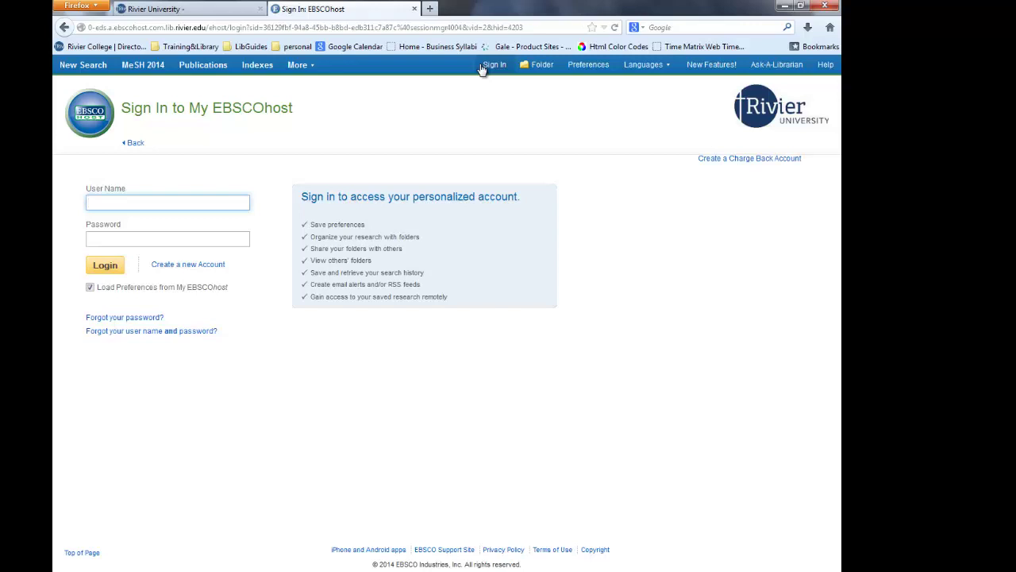
click(159, 266)
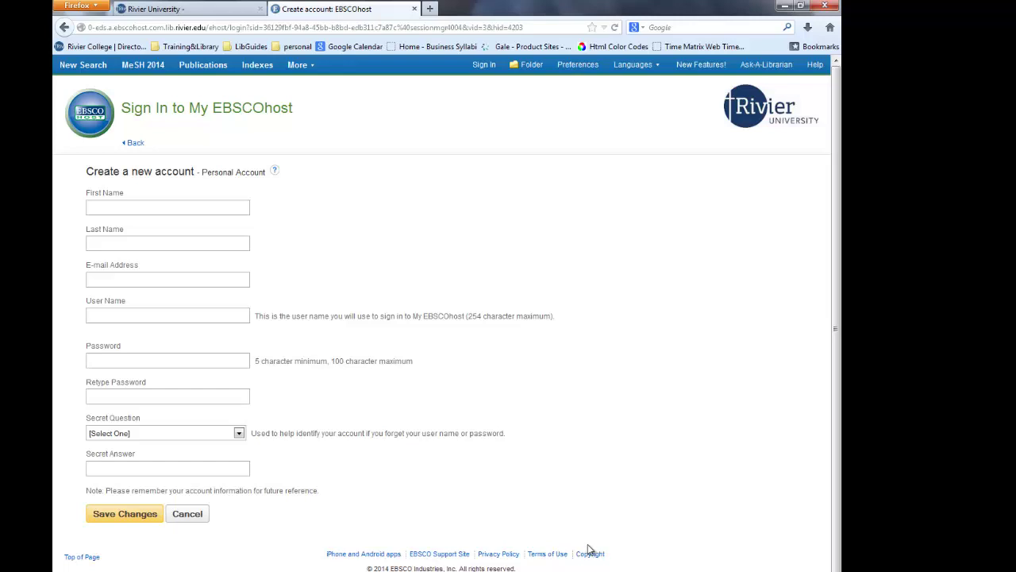
click(484, 64)
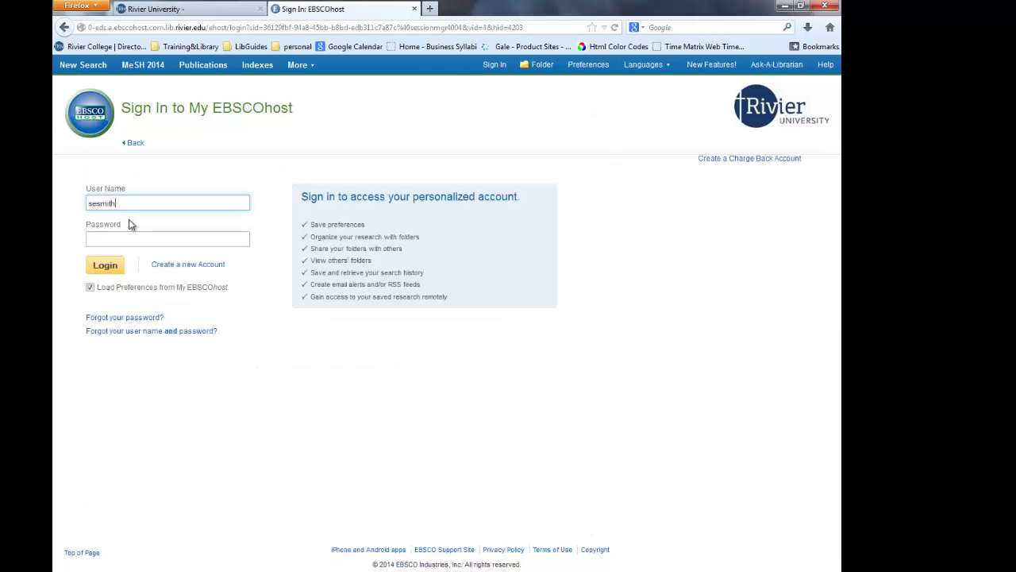
key(Tab)
text(********)
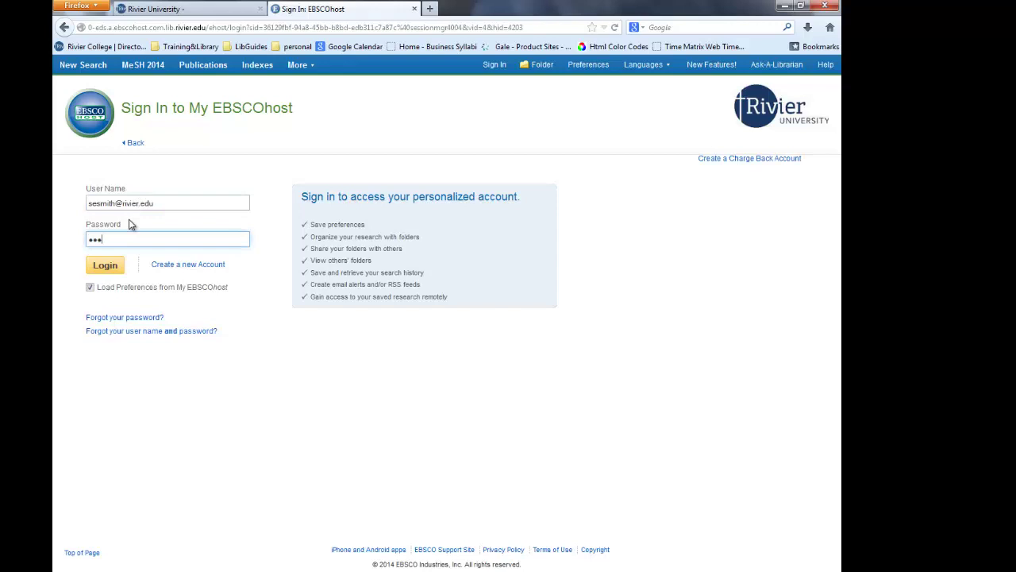
text(*)
- Log in to My EBSCOhost and start a new MEDLINE basic search
click(108, 270)
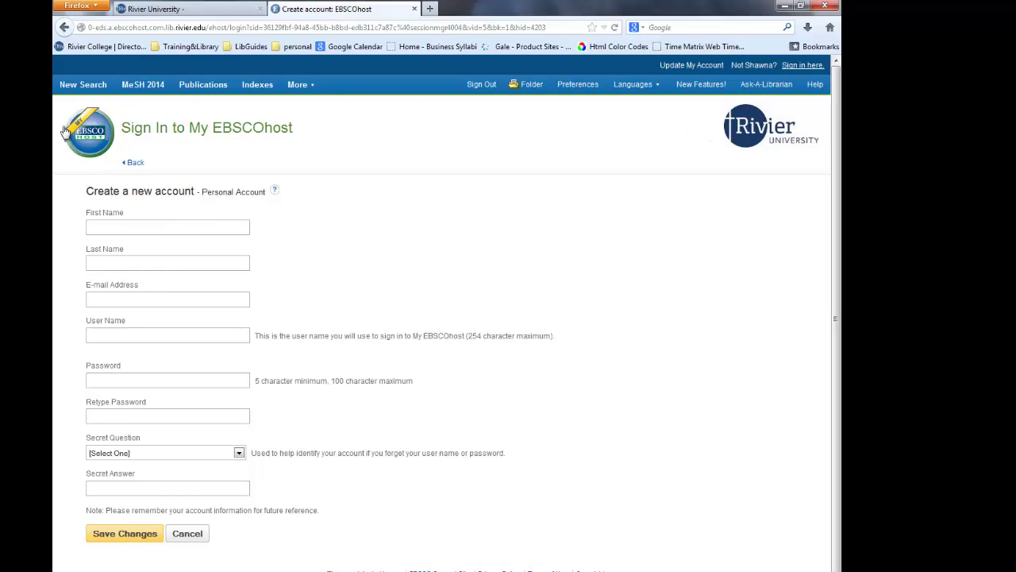
click(98, 90)
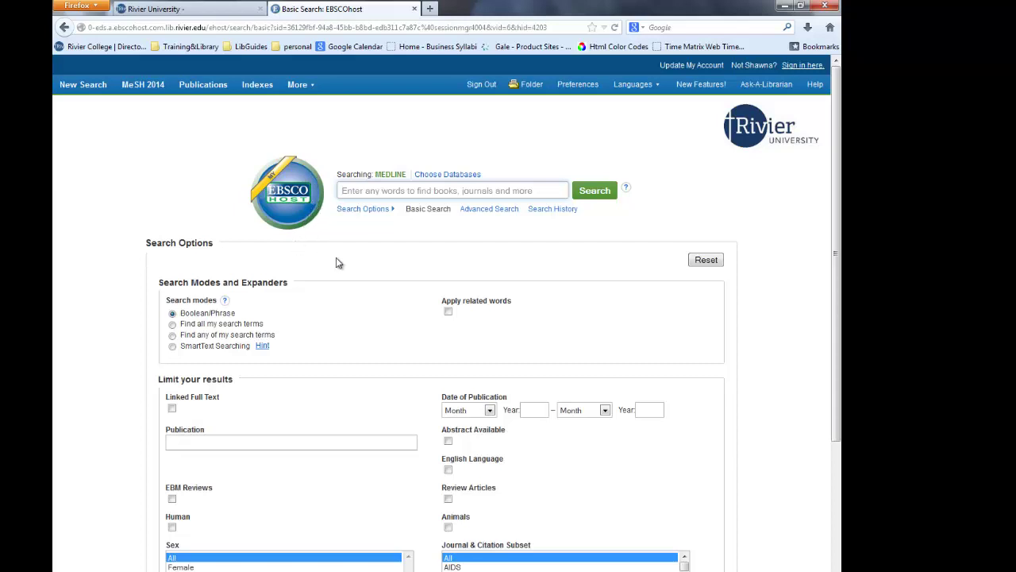
- Add Alt HealthWatch, CINAHL and Health Source: Nursing/Academic Edition to the MEDLINE search
click(460, 182)
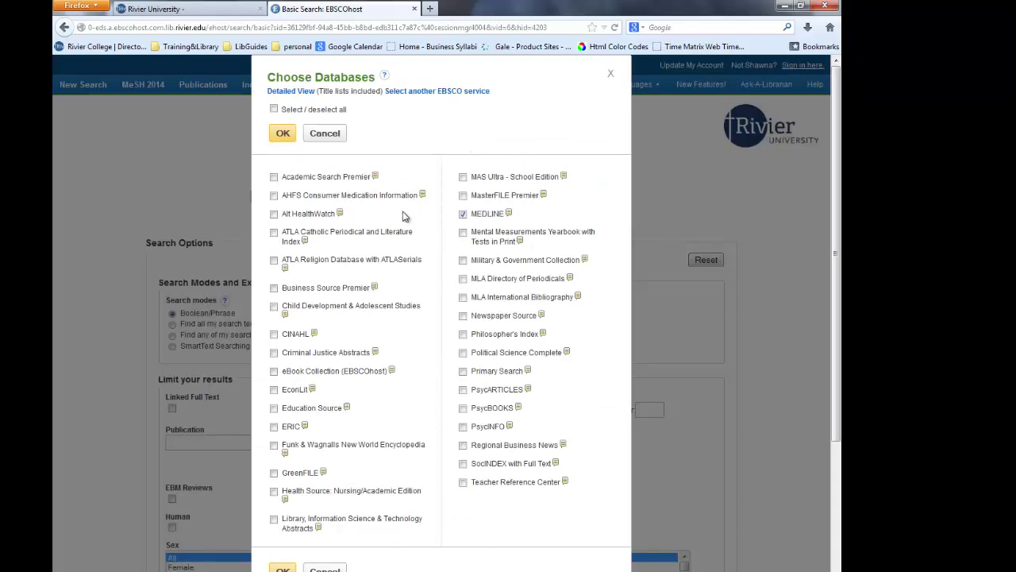
mouse_move(341, 218)
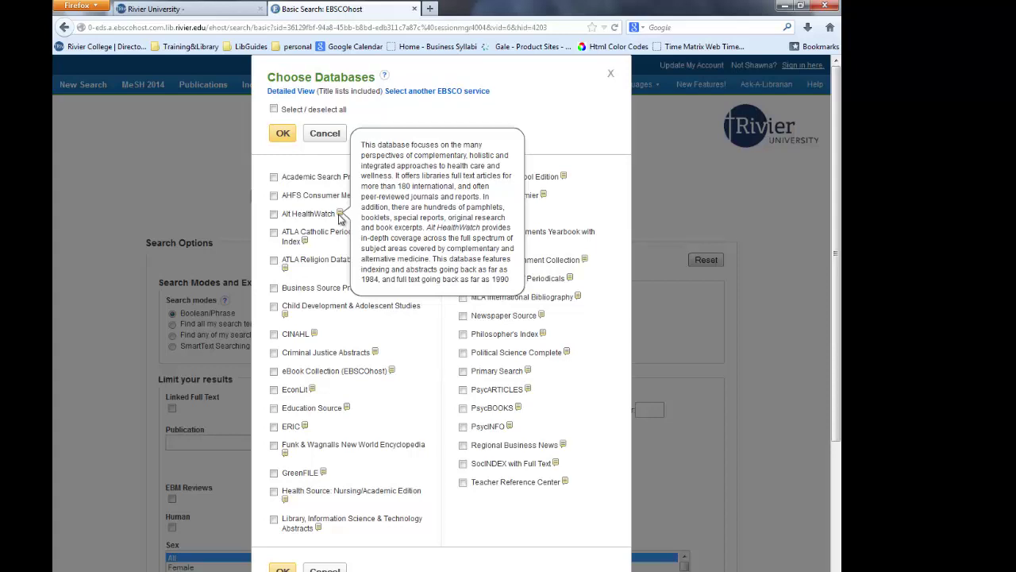
click(274, 216)
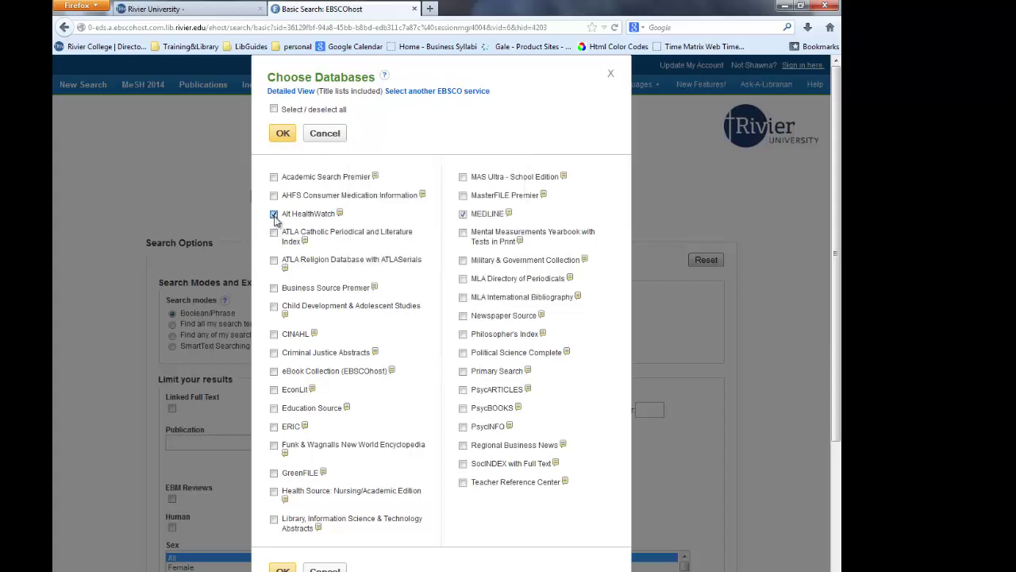
click(274, 334)
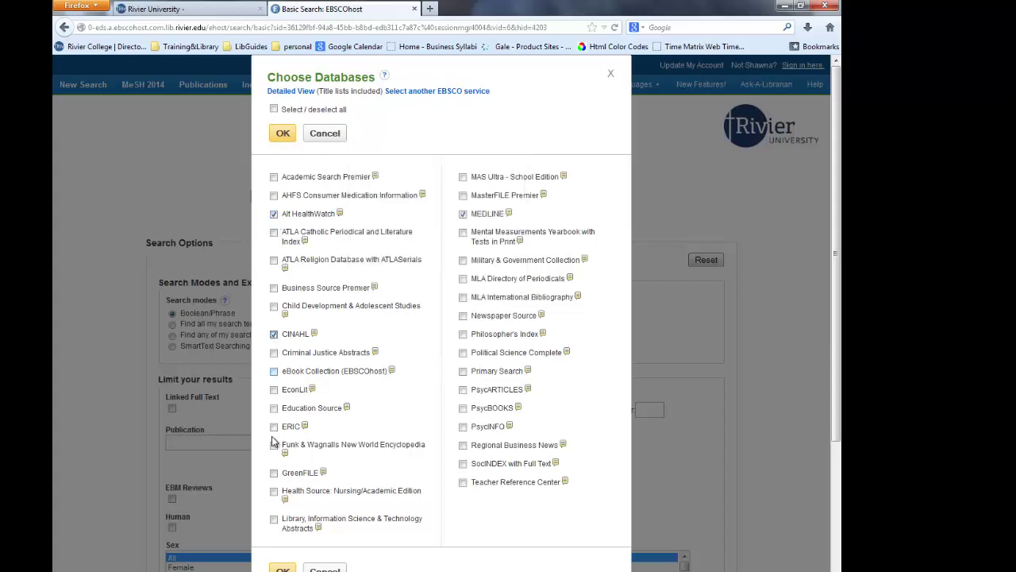
click(274, 491)
- Confirm the four databases and paste 'health policy and medication*' into the search box
click(283, 569)
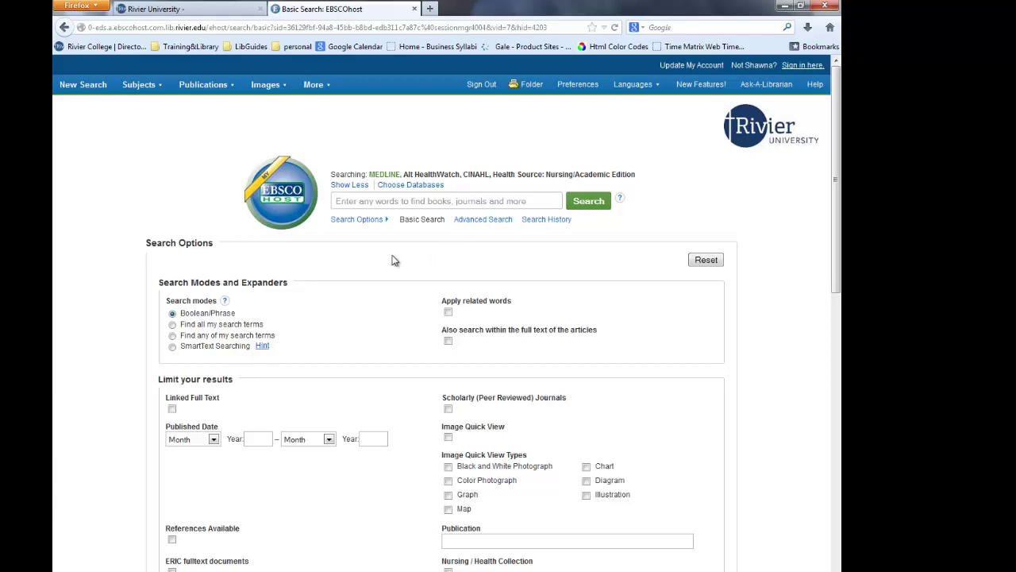
click(392, 203)
text(health policy and medication*)
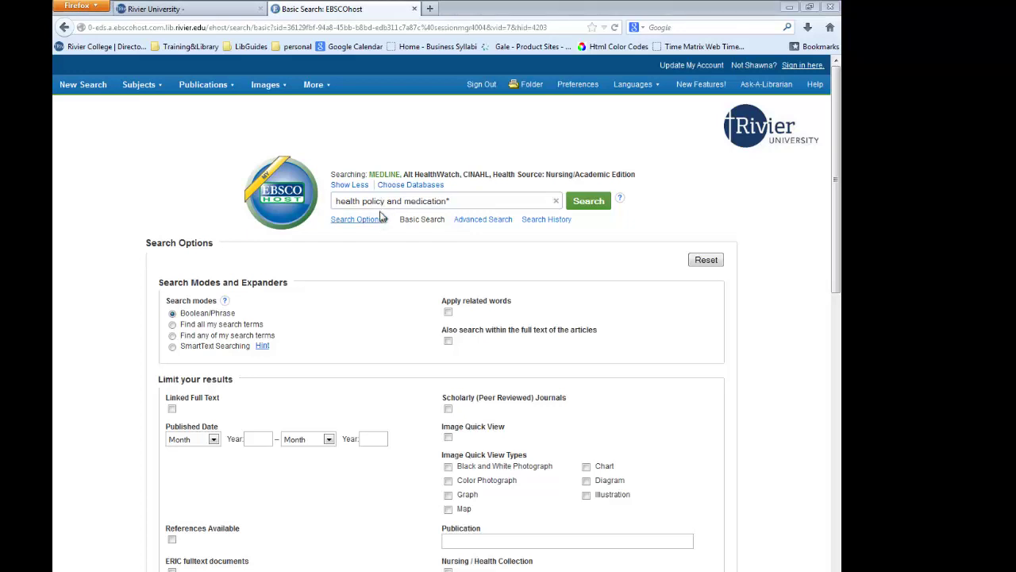
drag(447, 201, 452, 201)
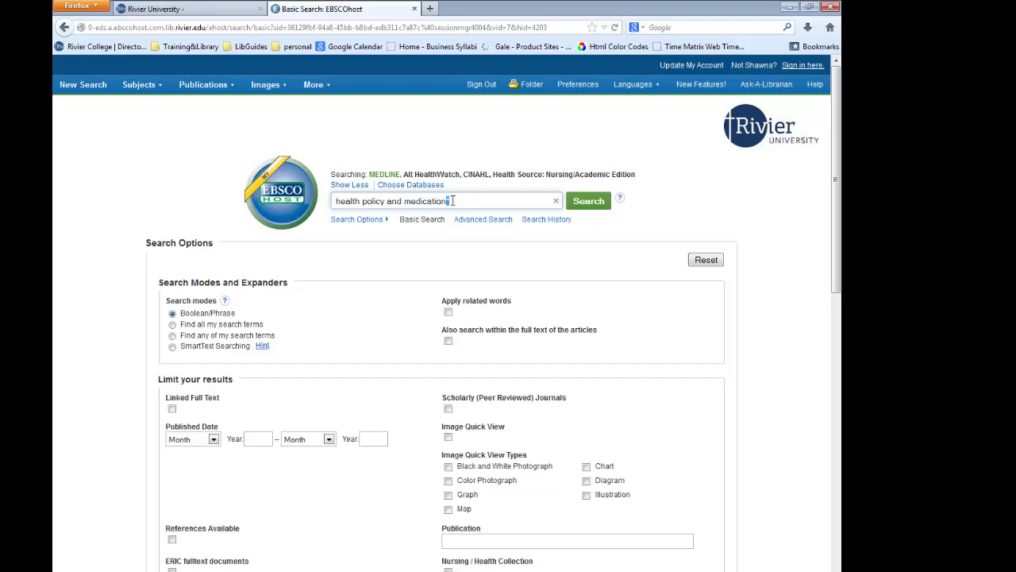
- Run the search and limit the 2,254 results to Scholarly (Peer Reviewed) Journals, leaving 898
click(589, 206)
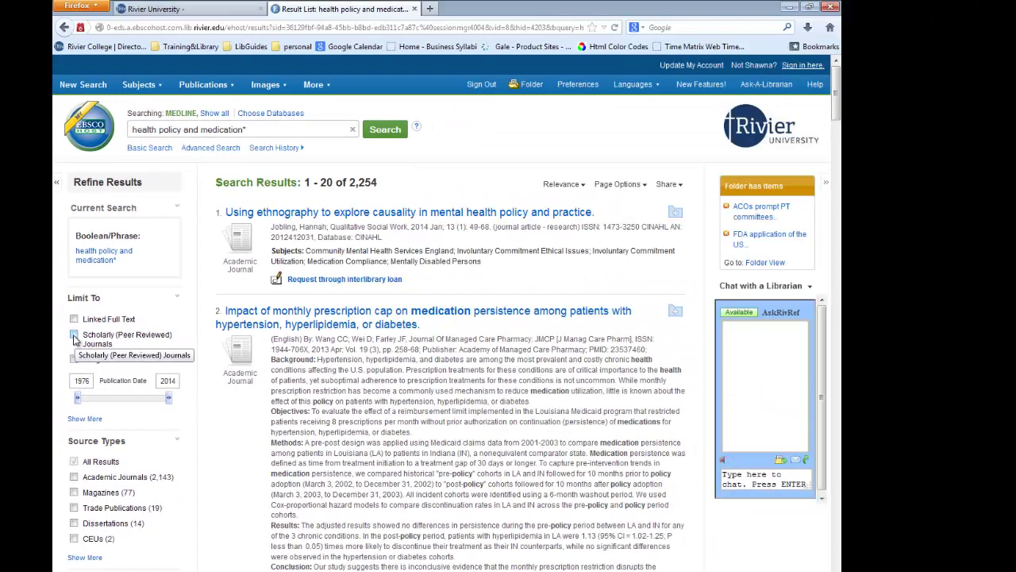
click(74, 336)
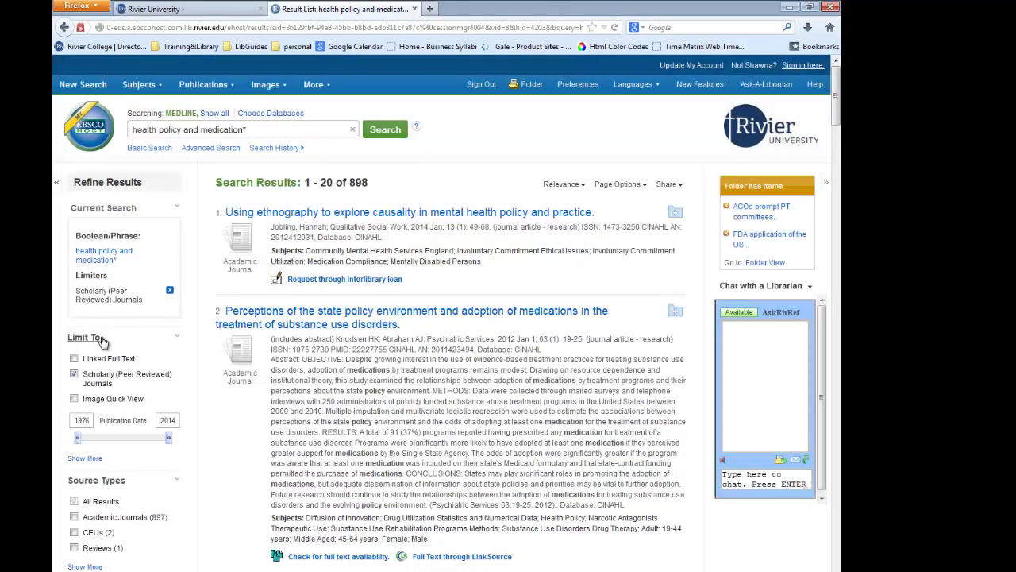
- Change the Publication Date start year from 1976 to 2009, keeping 2014 as the end year
scroll(124, 351, down, 2)
scroll(124, 351, down, 2)
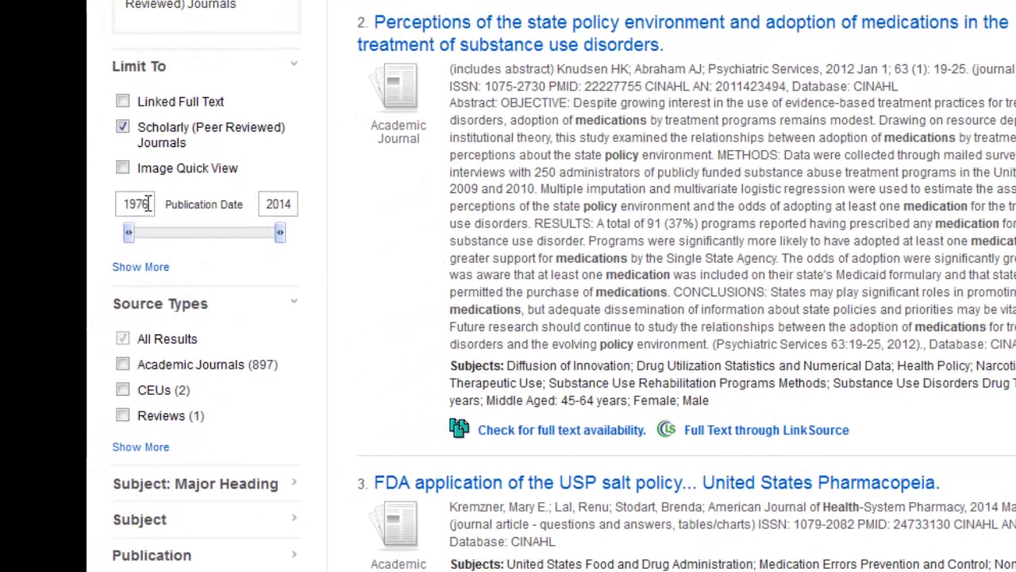
drag(143, 204, 106, 205)
text(2009)
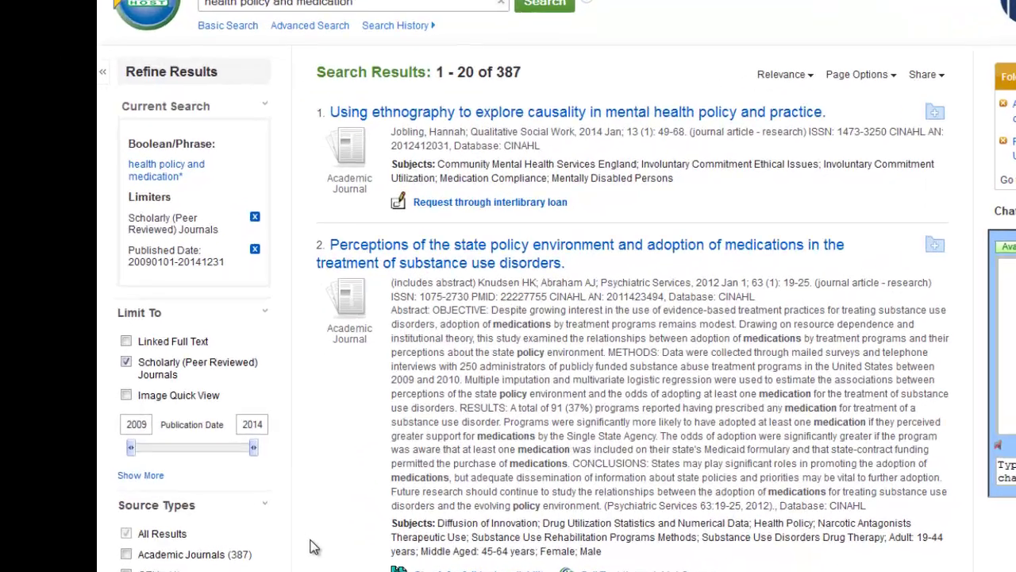
scroll(103, 509, down, 3)
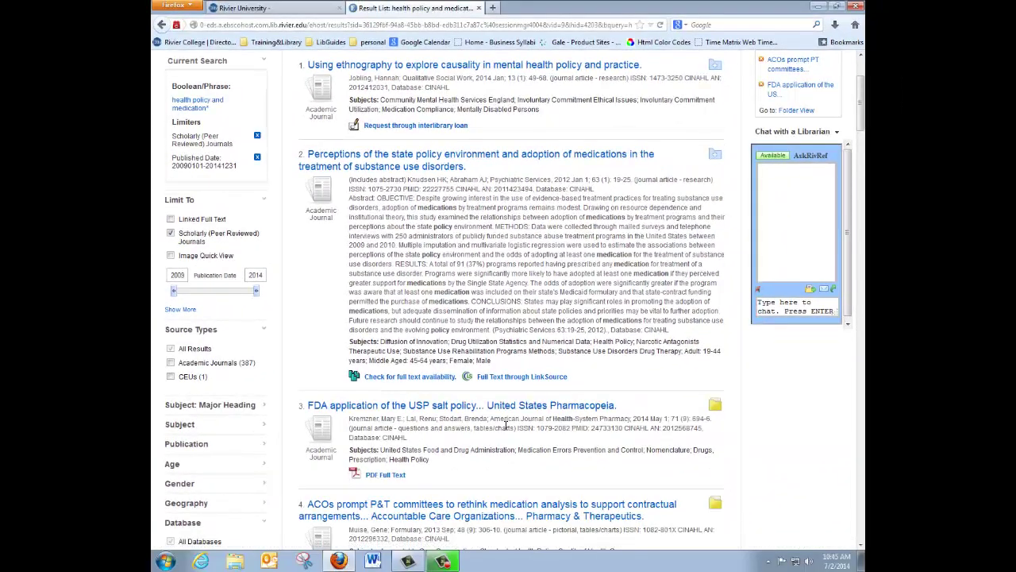
scroll(506, 429, up, 2)
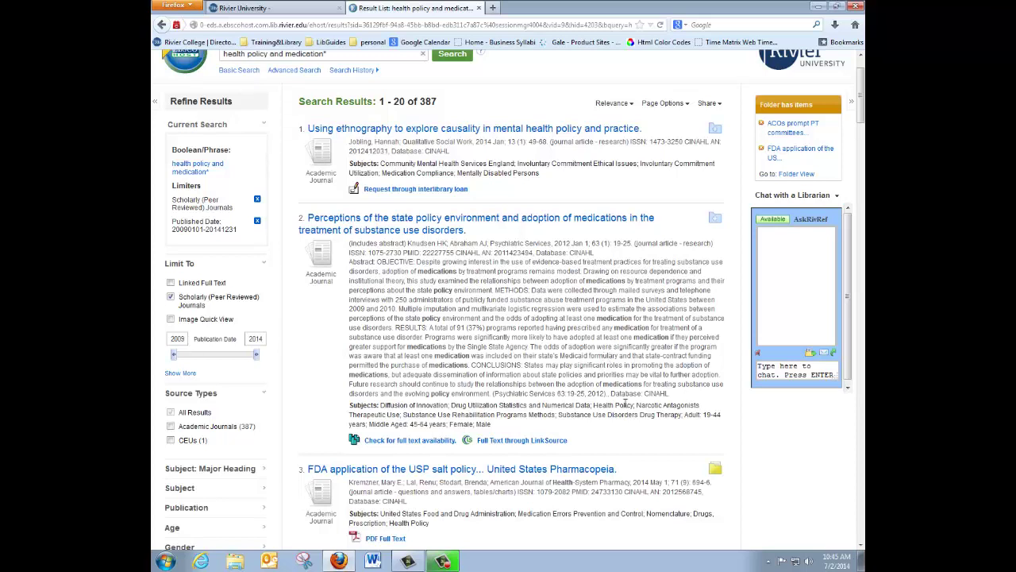
scroll(591, 405, down, 3)
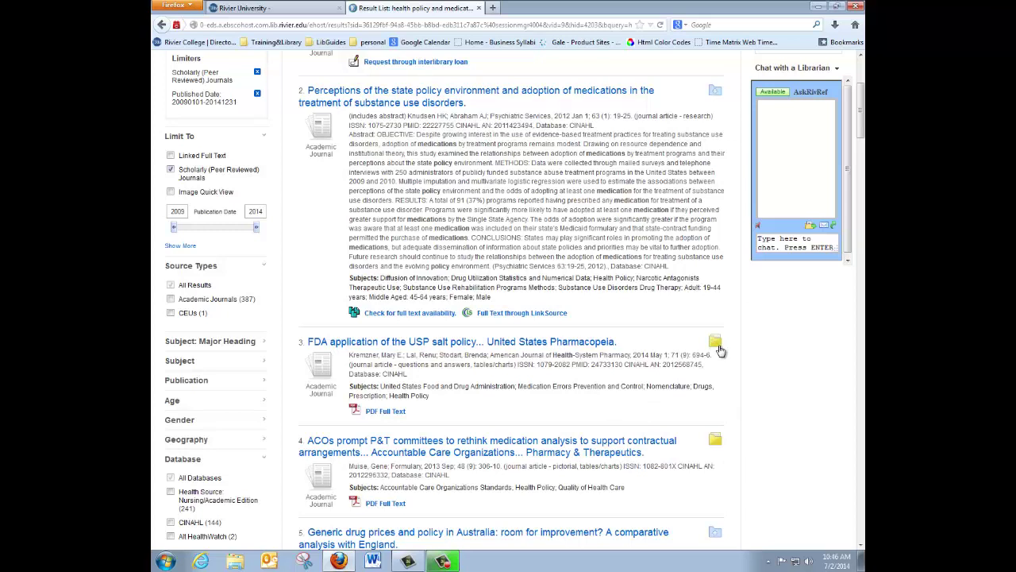
- Add result 4, 'ACOs prompt P&T committees', to the folder
click(716, 442)
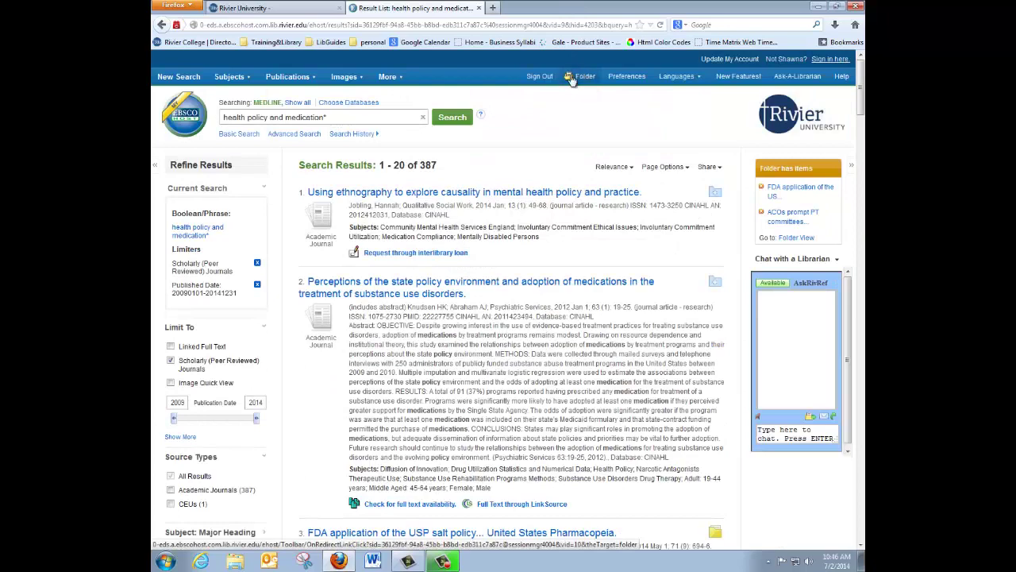
scroll(658, 230, down, 1)
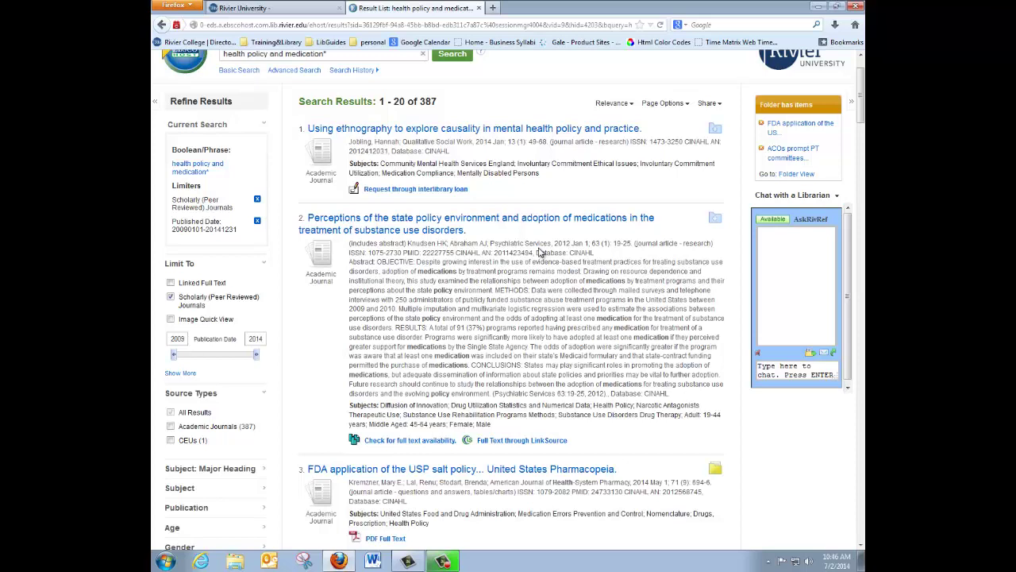
- Find the state policy article's full text at Psychiatry Online via WebBridge, then return to the results
click(426, 443)
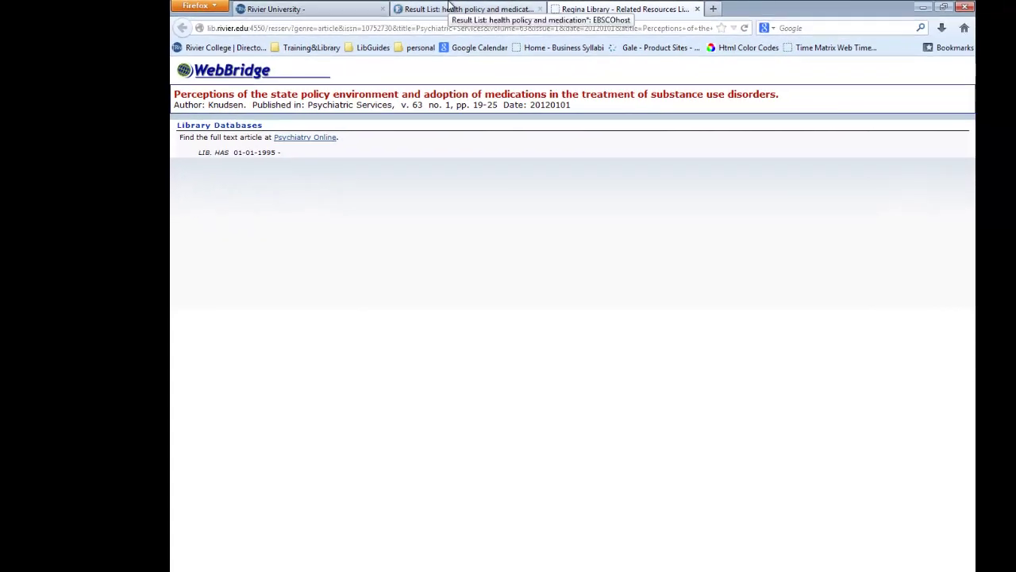
click(448, 8)
scroll(630, 431, down, 3)
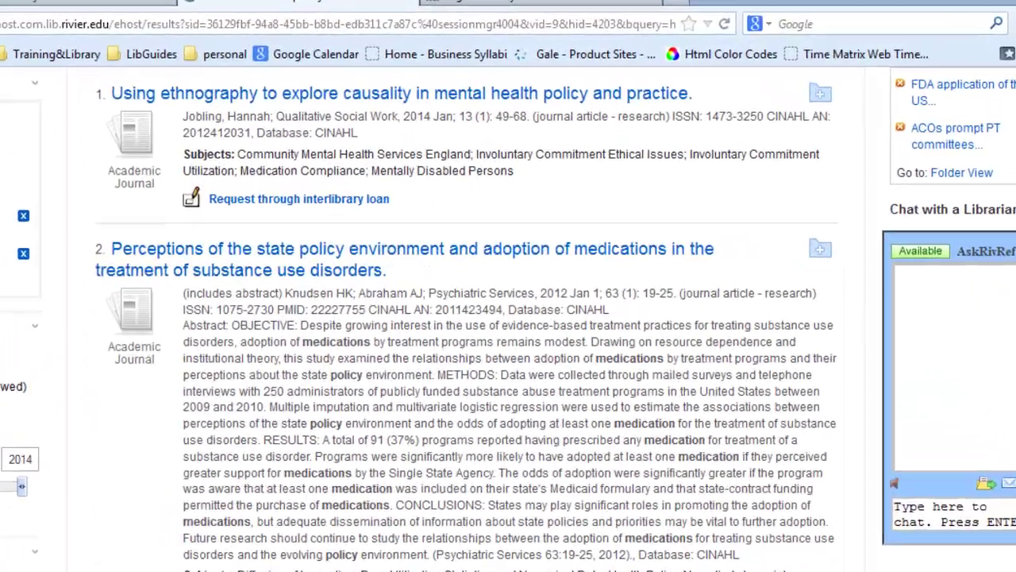
- Request the ethnography in mental health policy article (result 1) through interlibrary loan
scroll(484, 415, up, 2)
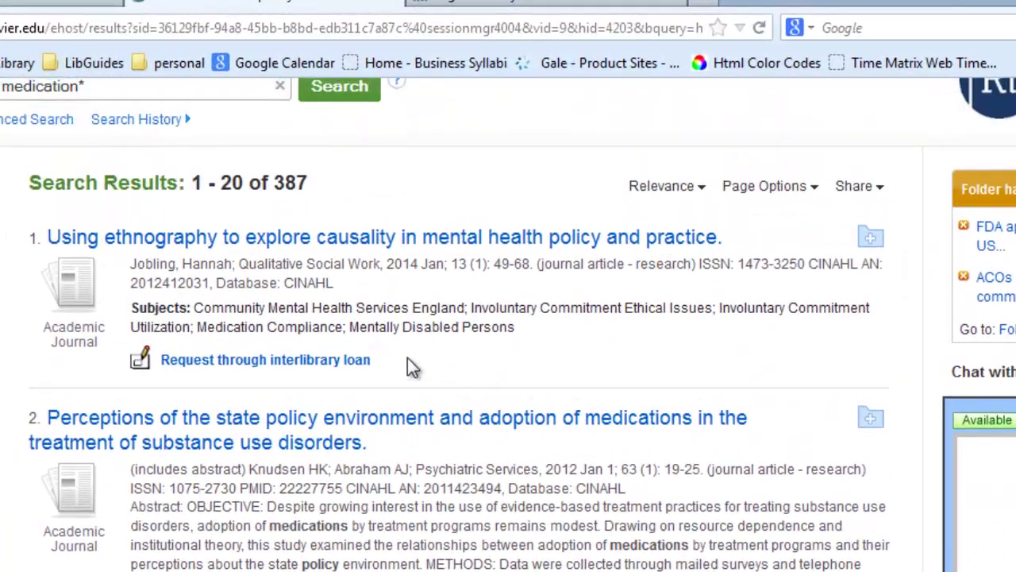
click(302, 363)
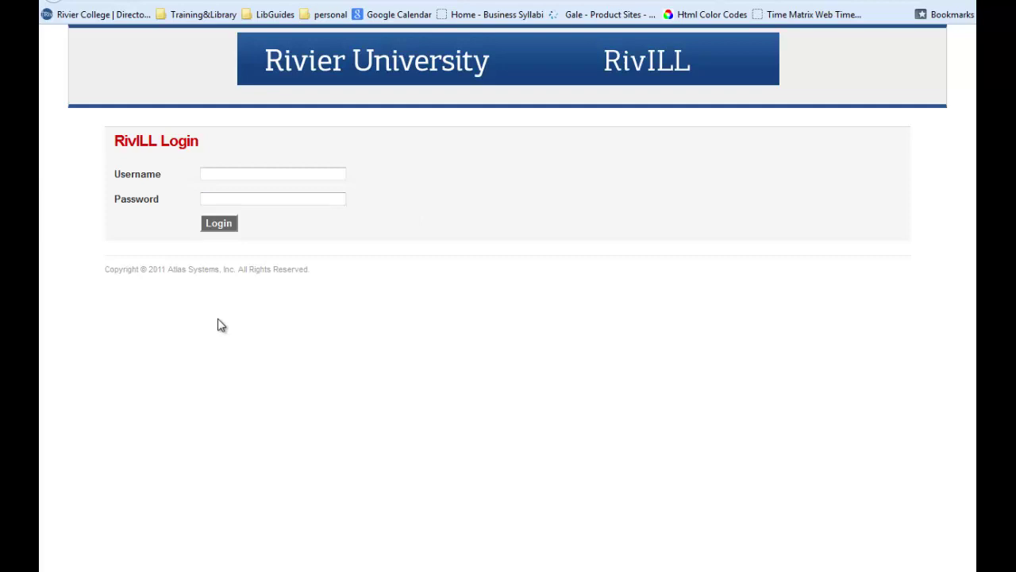
- Log in to RivILL with the account username and review the pre-filled article request form
click(224, 170)
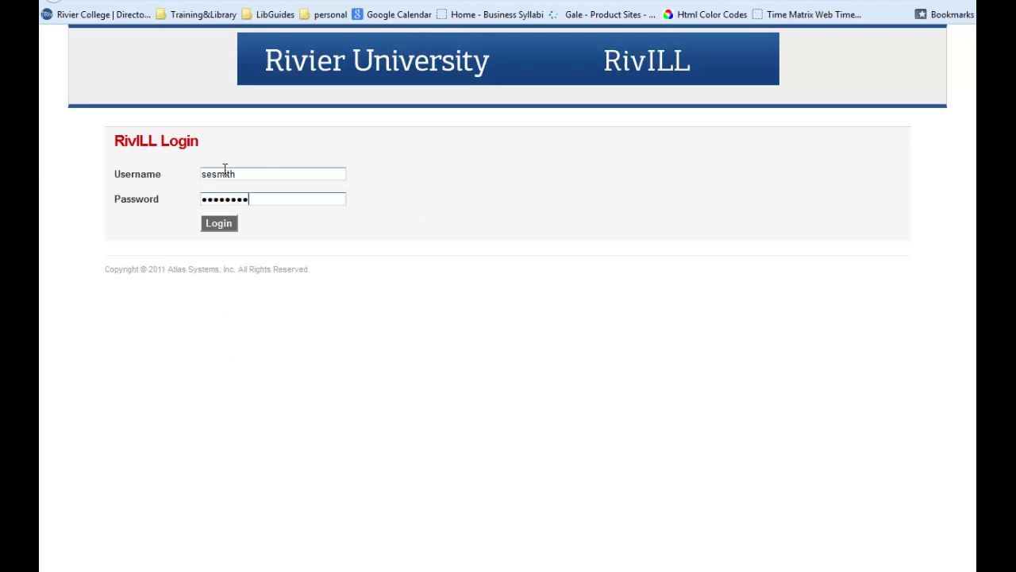
key(Return)
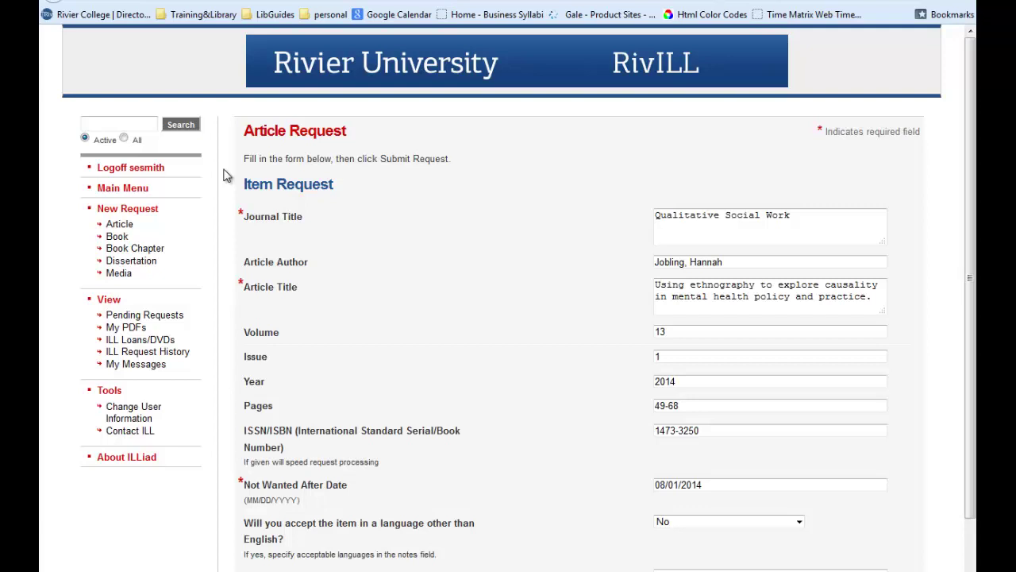
scroll(447, 317, down, 2)
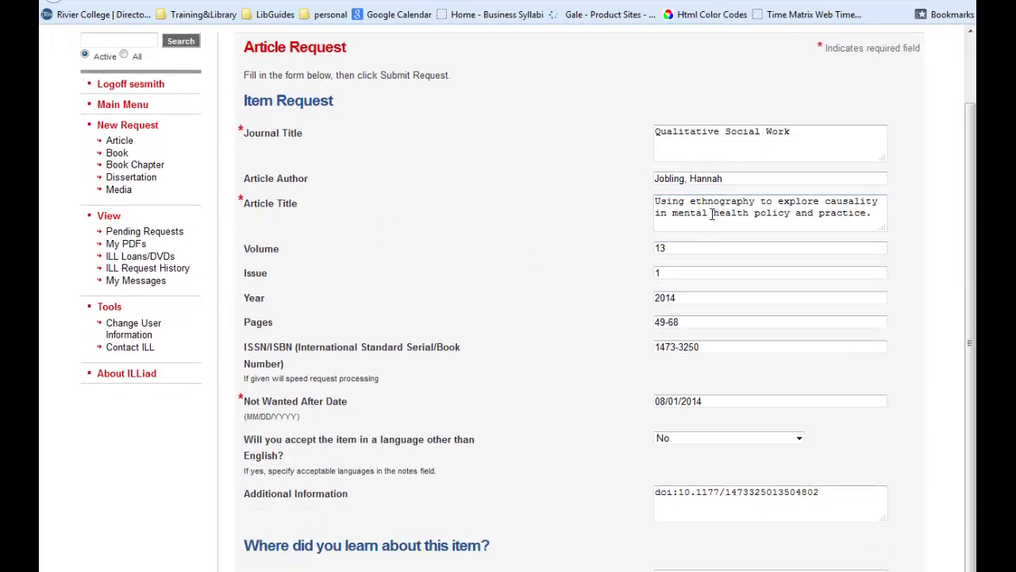
scroll(663, 360, down, 1)
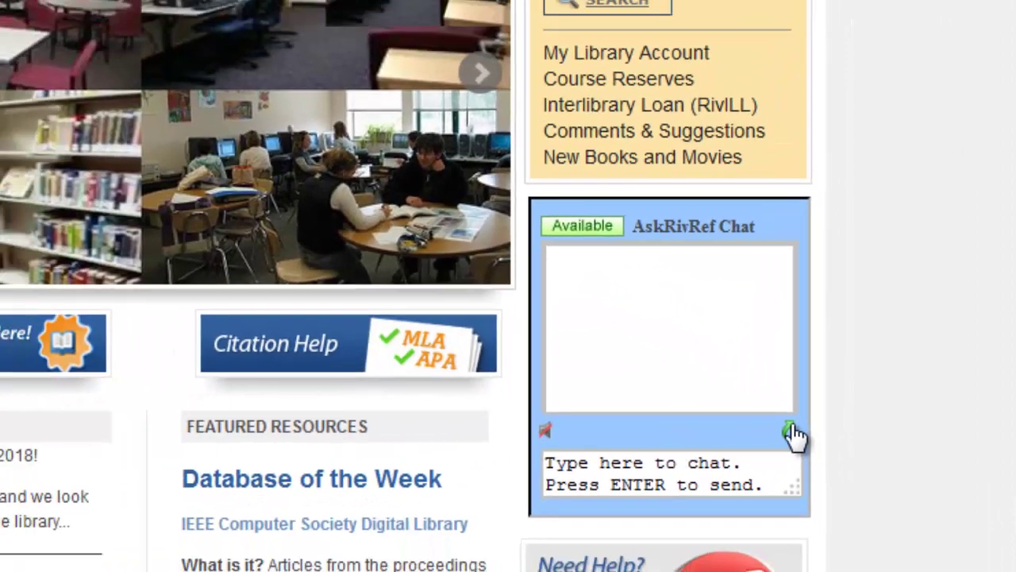
- Pop the AskRivRef chat box on the library home page out into a separate window
click(791, 448)
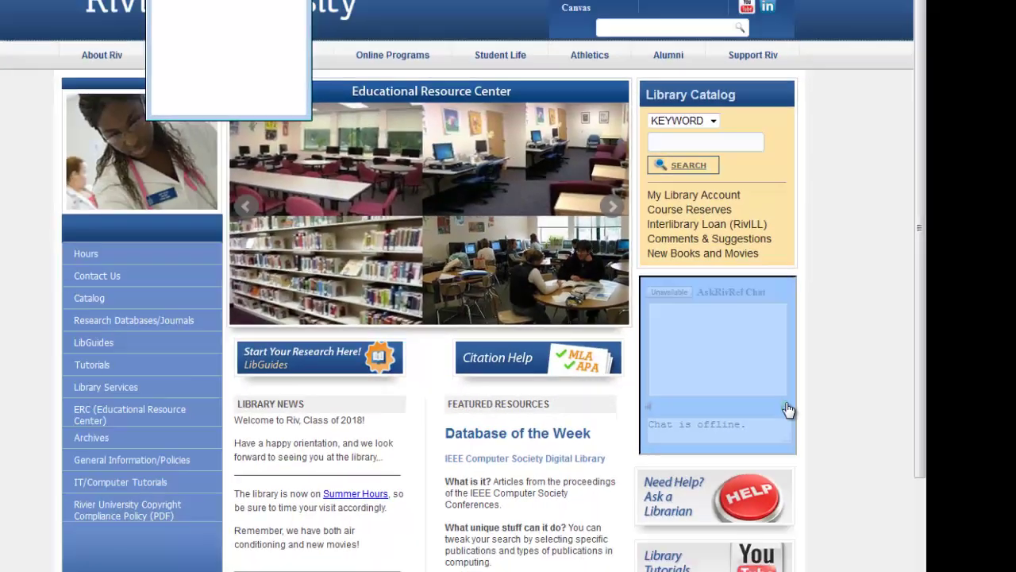